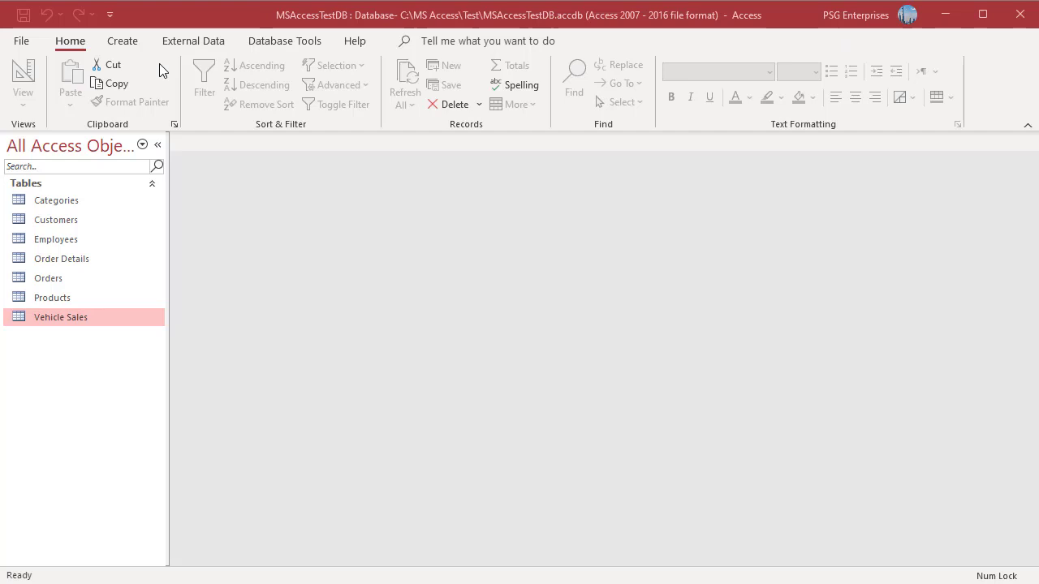
Step: Start a new query design based on the Vehicle Sales table
left_click(132, 47)
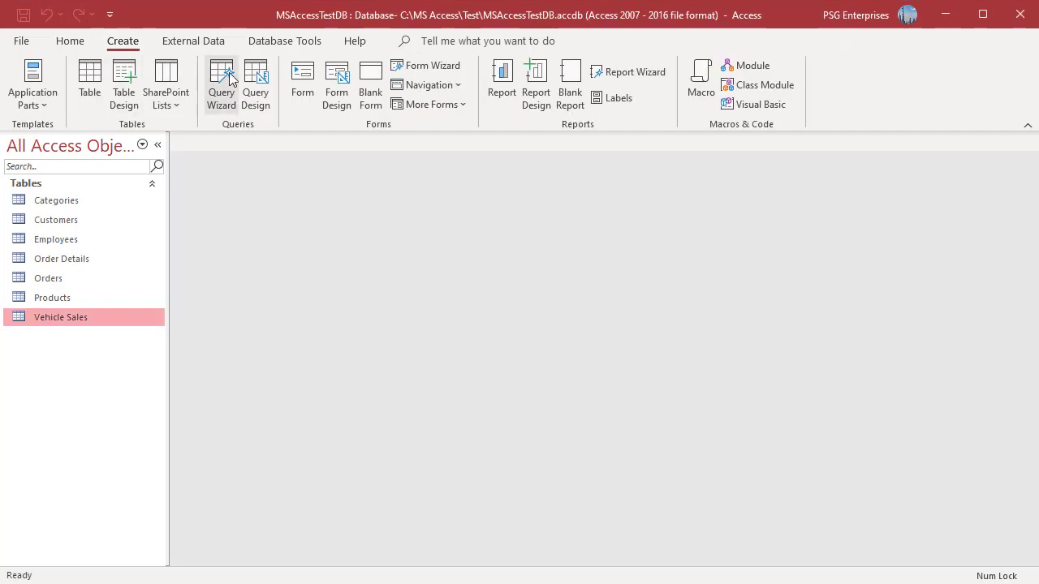
left_click(252, 94)
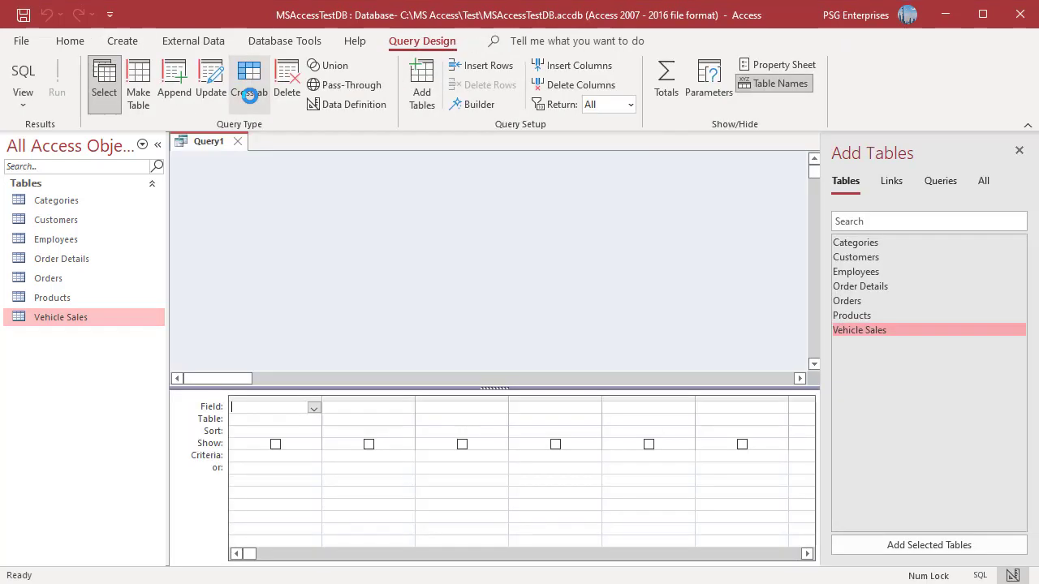
double_click(863, 331)
Step: Add Customer Name, Make, Model, Category, State and Sale Year to the query grid
double_click(272, 266)
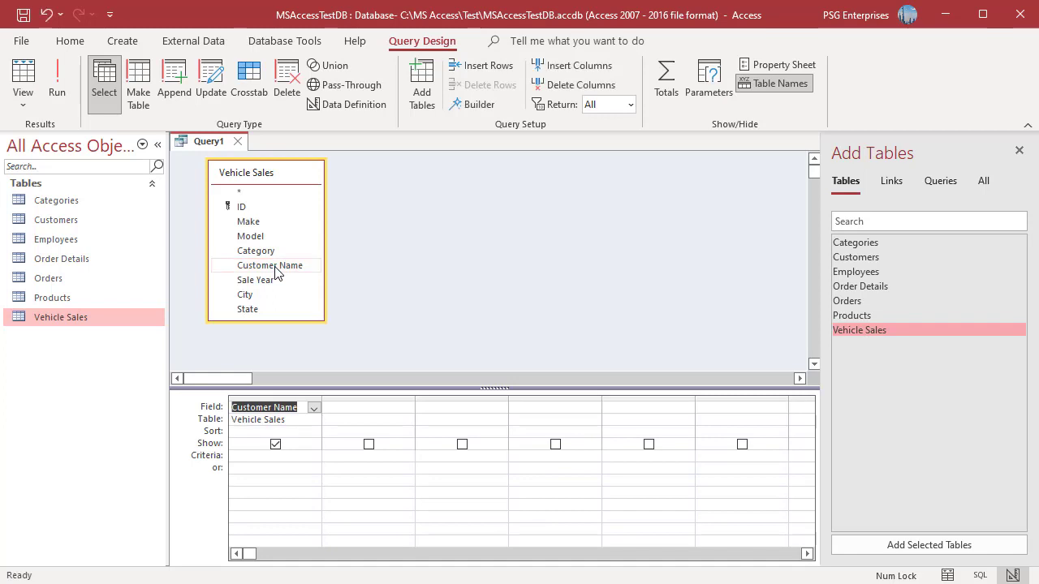
double_click(252, 227)
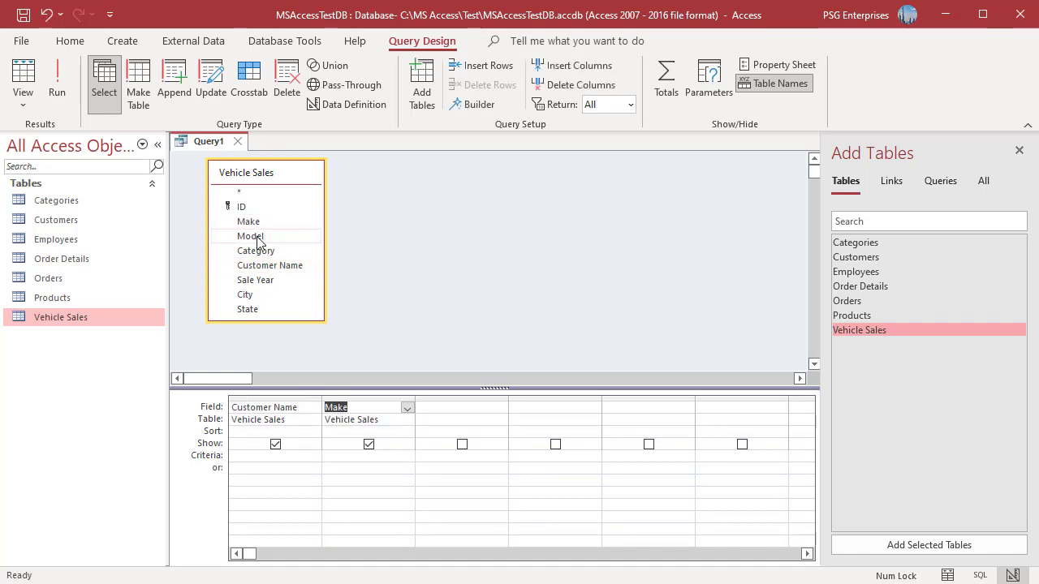
double_click(252, 236)
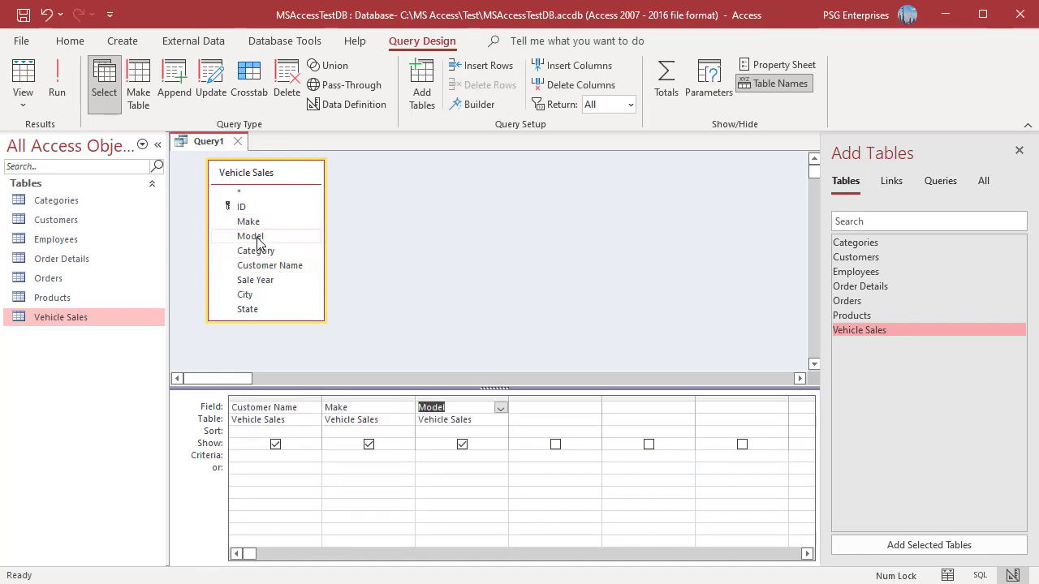
double_click(255, 251)
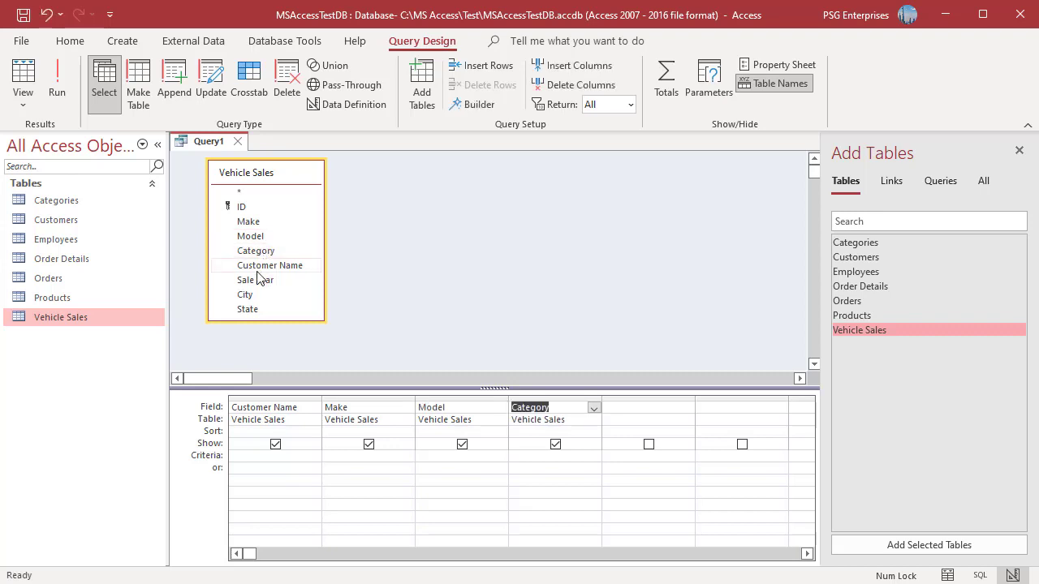
double_click(259, 309)
left_click(261, 281)
double_click(261, 280)
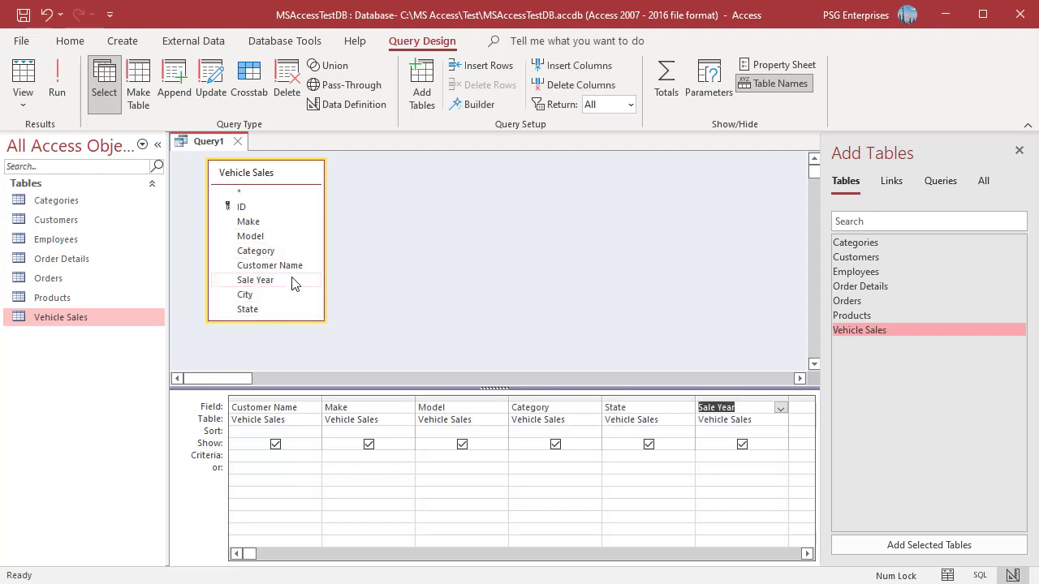
left_click(549, 289)
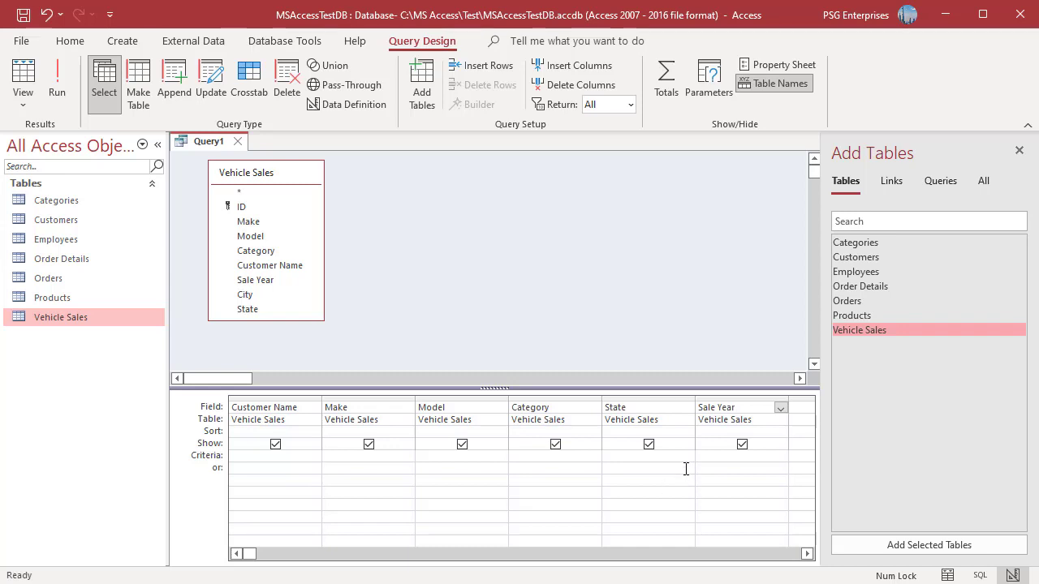
Step: Set the criteria to State WA, Sale Year 2020 and Category Truck
left_click(638, 456)
type("WA")
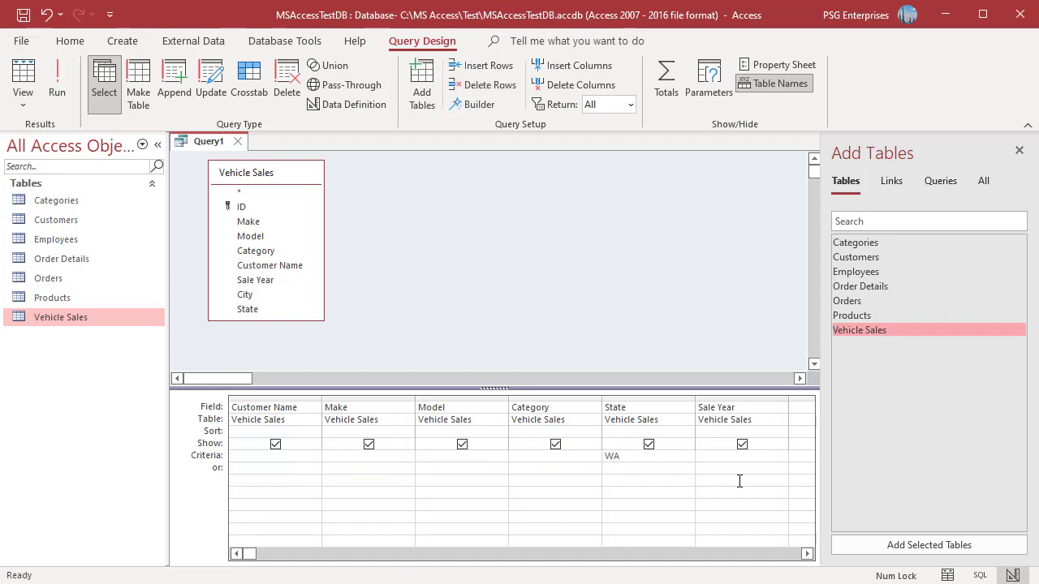
left_click(725, 457)
type("2020")
left_click(546, 460)
type("Truck")
Step: Run the query to check its 15 records, then switch to SQL view
left_click(55, 92)
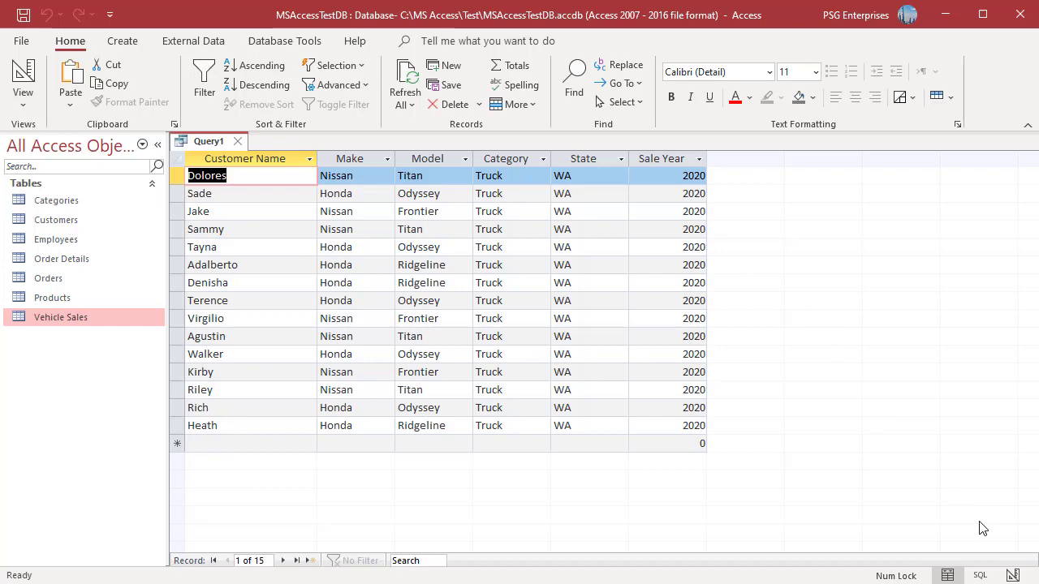
left_click(980, 575)
left_click(173, 189)
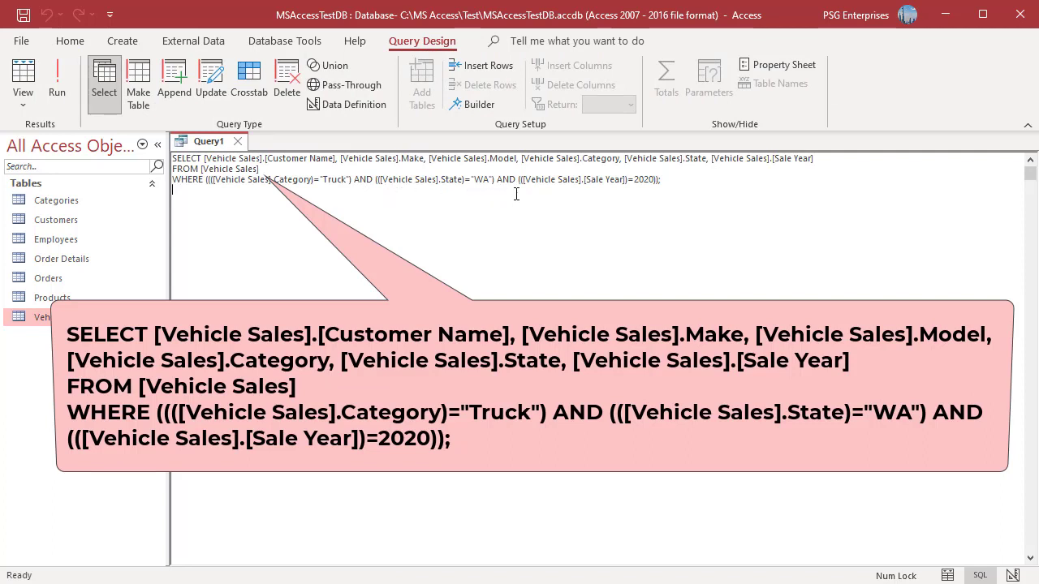
Step: Switch Query1 back to Design View
left_click(1013, 576)
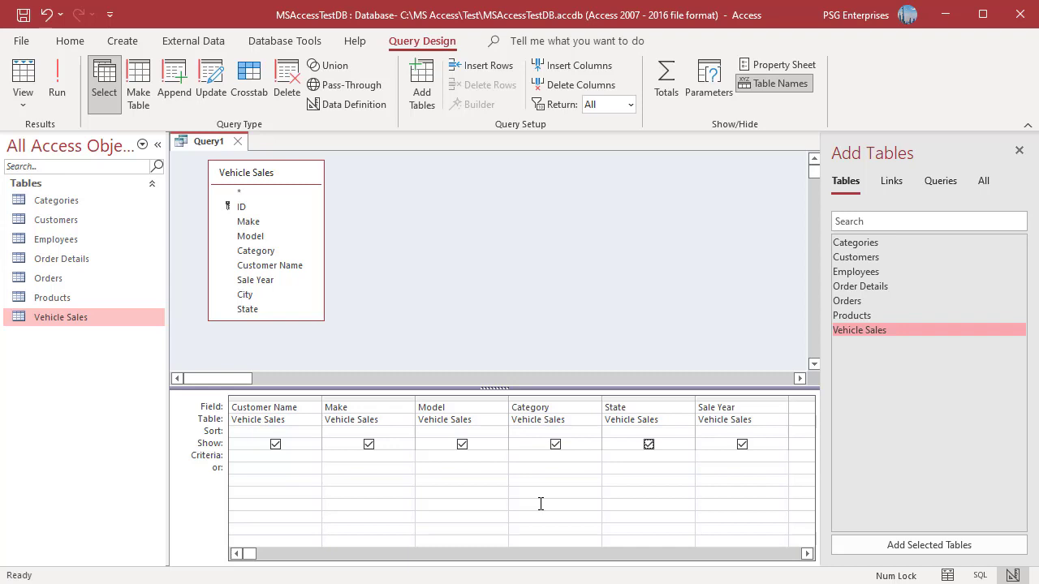
Step: Put WA as the State criterion and Truck on Category's or row, then run for 164 records
left_click(634, 460)
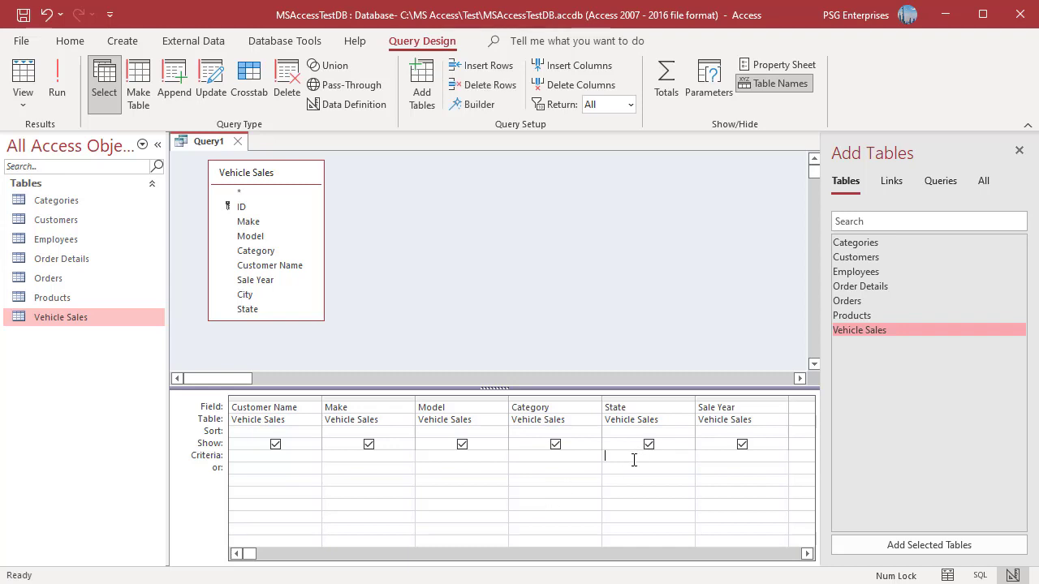
type("WA")
left_click(564, 474)
type("Truck")
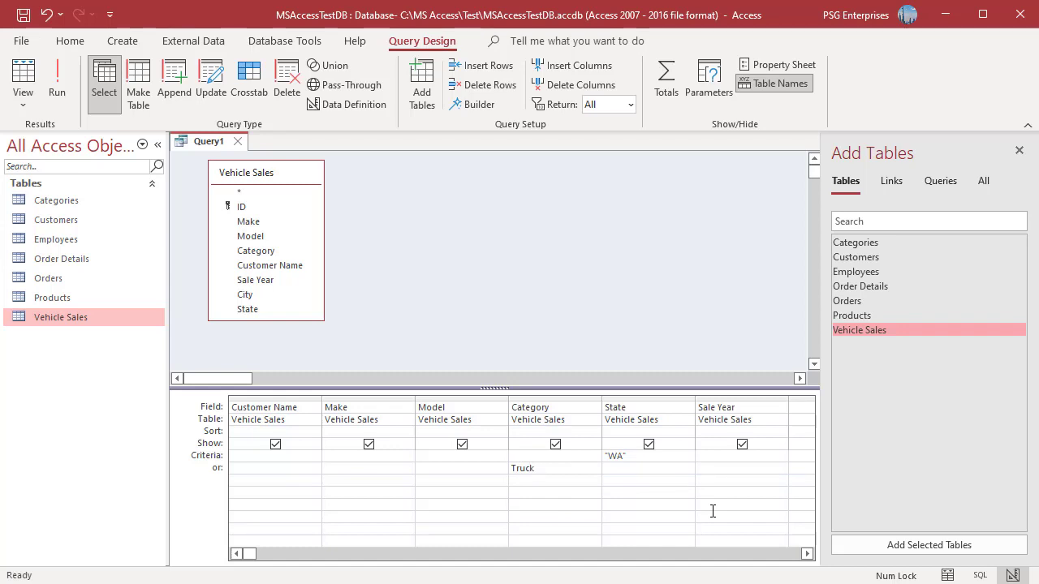
left_click(684, 501)
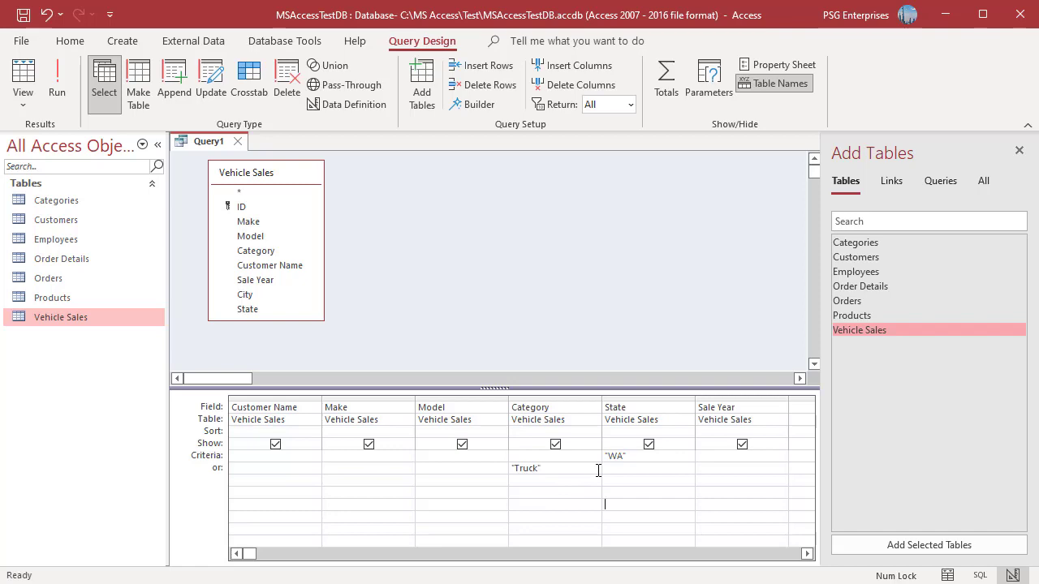
key("F5")
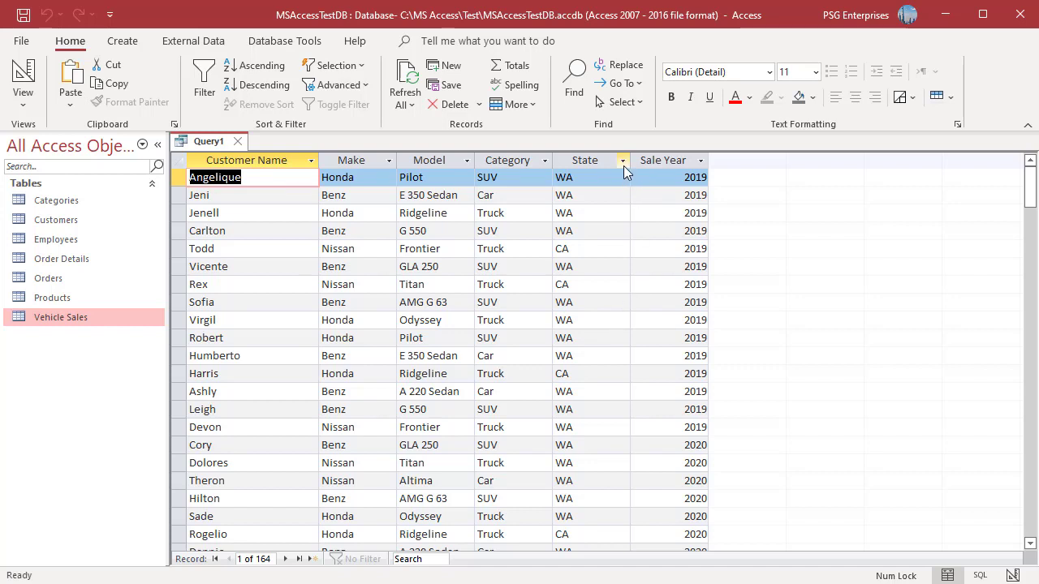
Step: Switch through Design View to SQL view to see WA and Truck joined by OR
left_click(1012, 576)
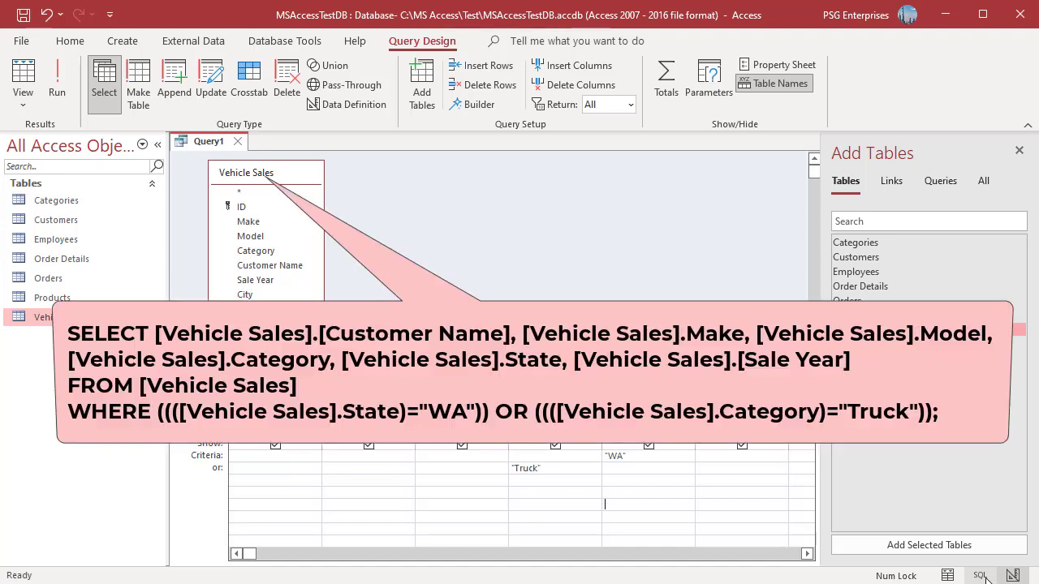
left_click(983, 576)
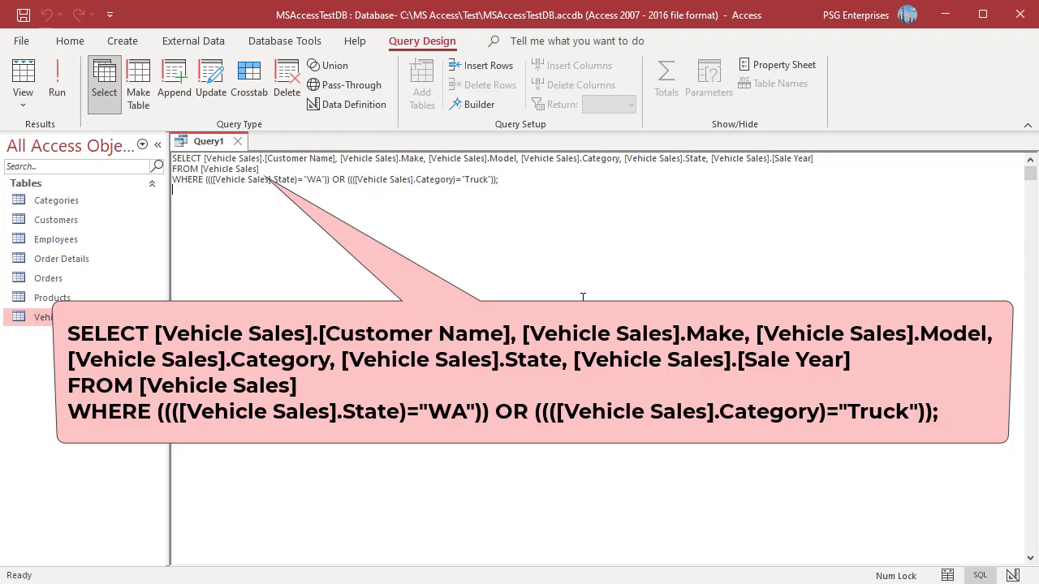
Step: Move the Truck criterion from the or row onto Category's Criteria row beside WA
left_click(1013, 576)
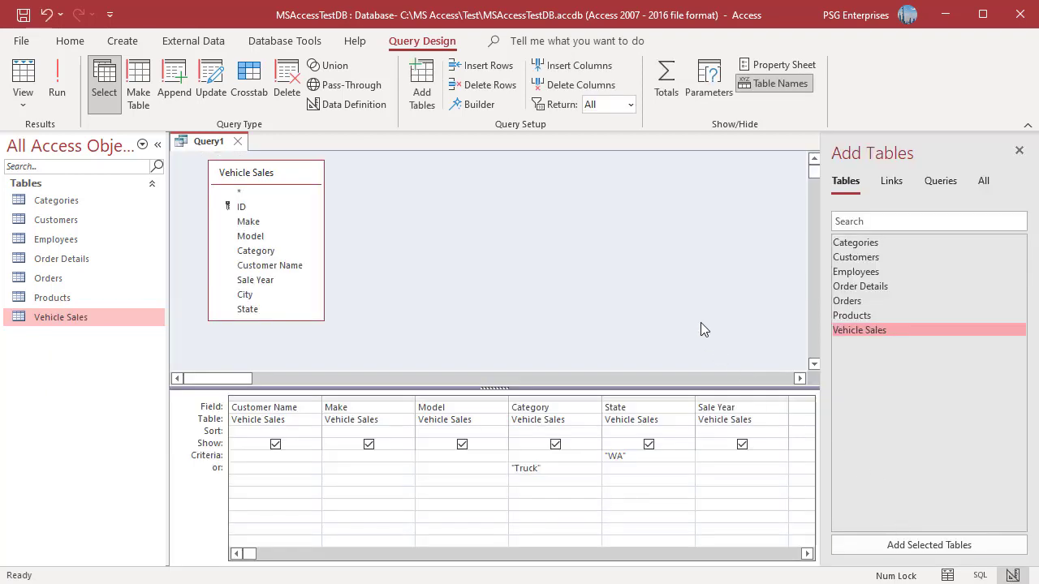
left_click_drag(554, 469, 507, 474)
key("ctrl+x")
left_click(523, 457)
key("ctrl+v")
left_click(559, 480)
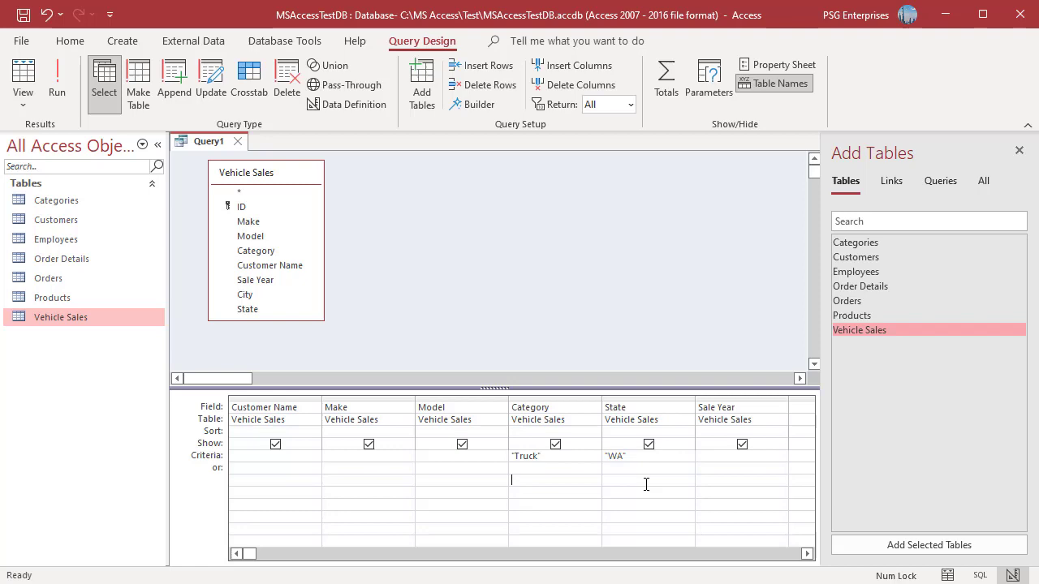
Step: Check the AND condition in SQL view, then run the query
left_click(982, 576)
left_click(173, 189)
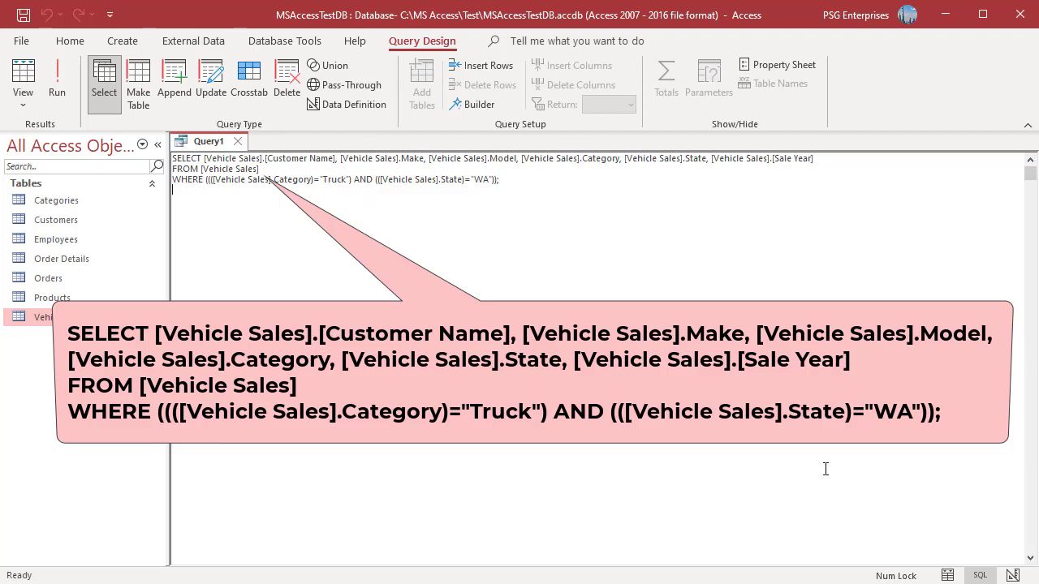
left_click(57, 80)
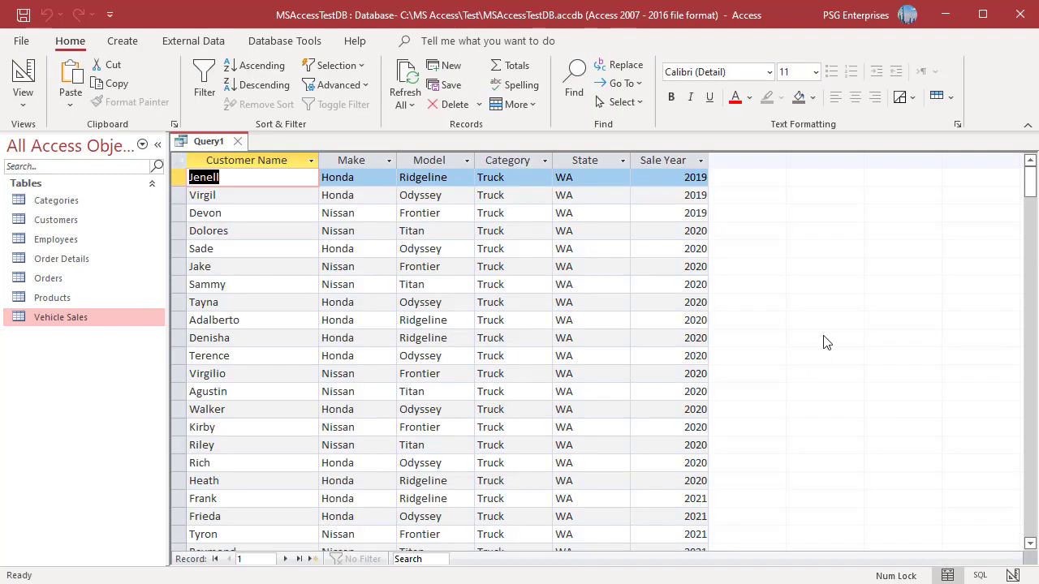
Step: Scroll through the Truck-in-WA results datasheet
scroll(652, 399, "down", 4)
scroll(652, 398, "up", 4)
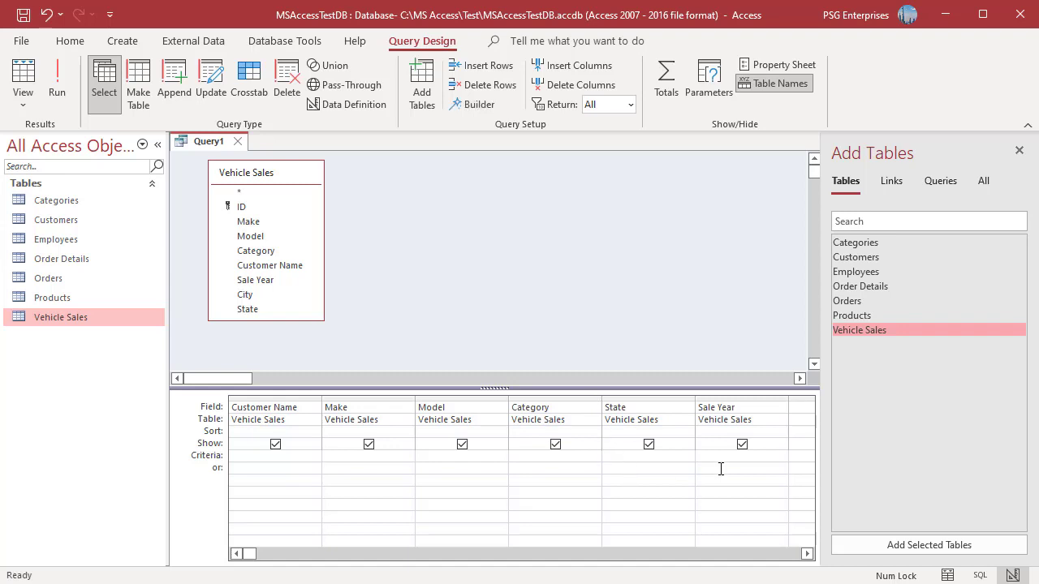
Step: Enter WA on State's Criteria row and TX on its or row
type("WA")
left_click(648, 468)
type("TX")
left_click(729, 468)
Step: Enter Car and Truck as the matching Category criteria and run, returning 42 records
left_click(532, 456)
type("Car")
left_click(536, 469)
type("Truck")
left_click(565, 483)
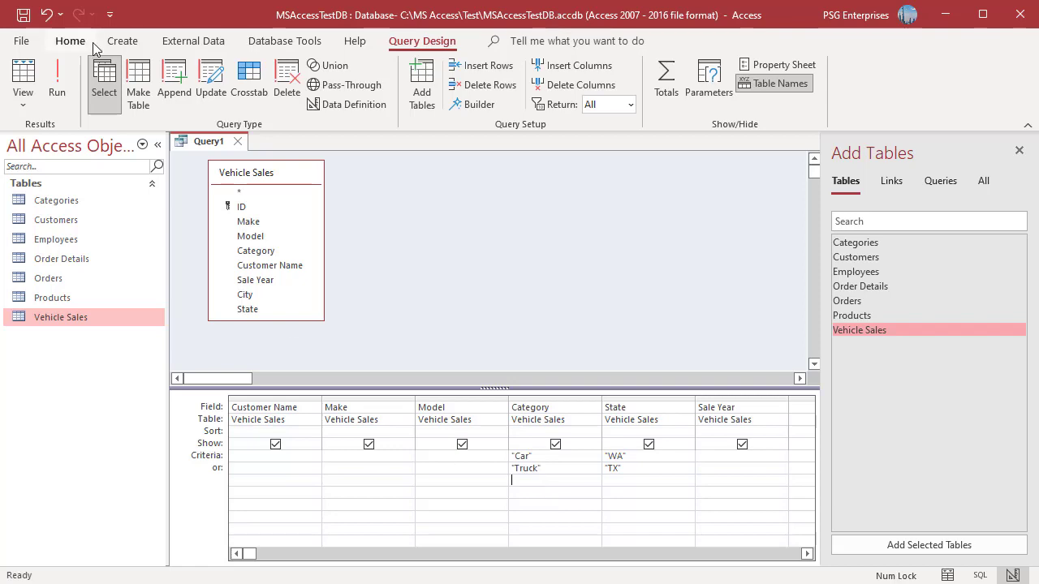
left_click(63, 85)
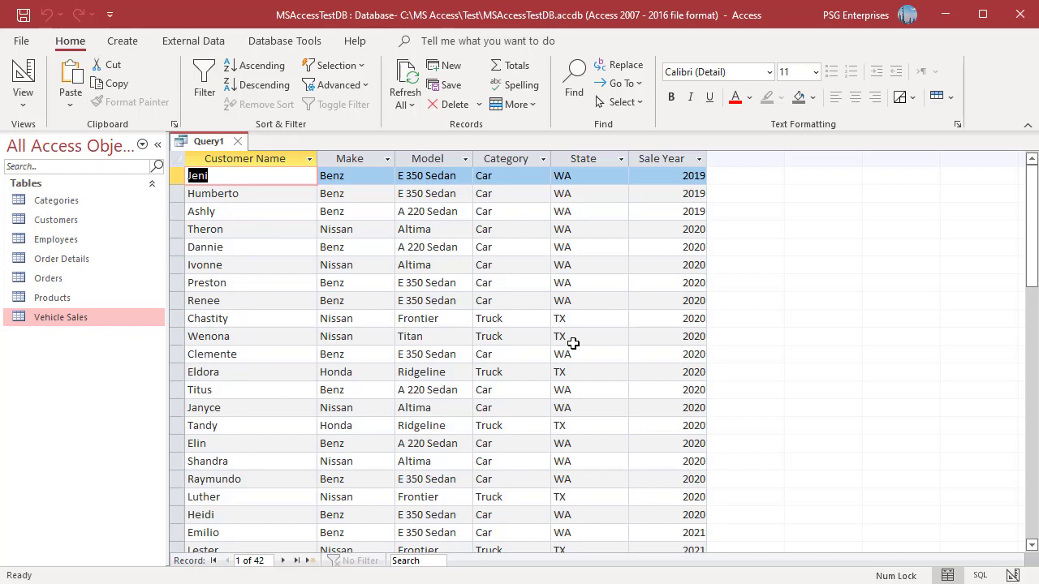
Step: Add a row with Nissan, CA OR NY and 2020, then run for 65 records
left_click(1012, 576)
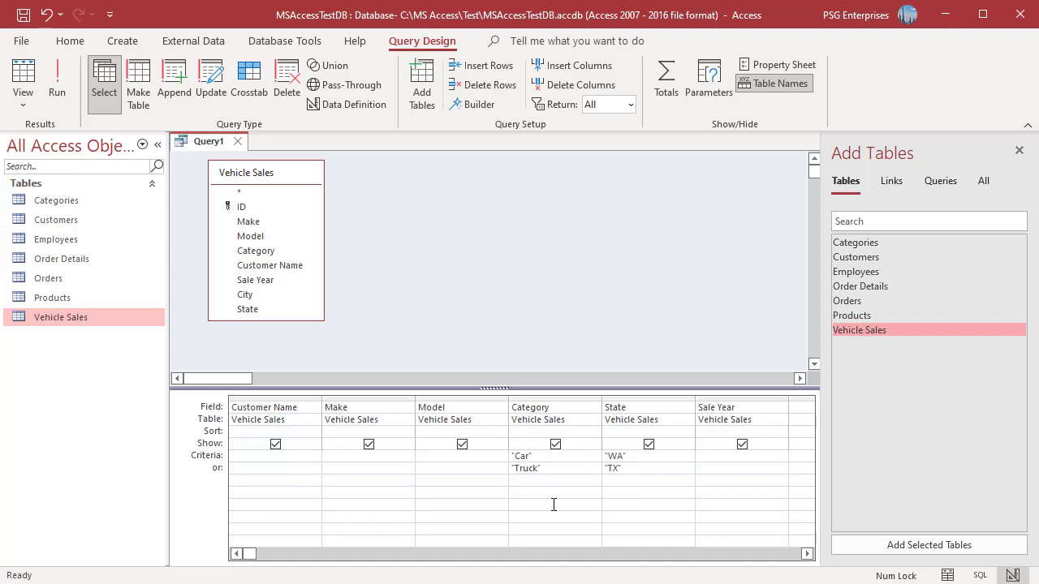
type("Nissan")
left_click(539, 504)
left_click(625, 481)
type("CA OR NY")
left_click(716, 483)
type("2020")
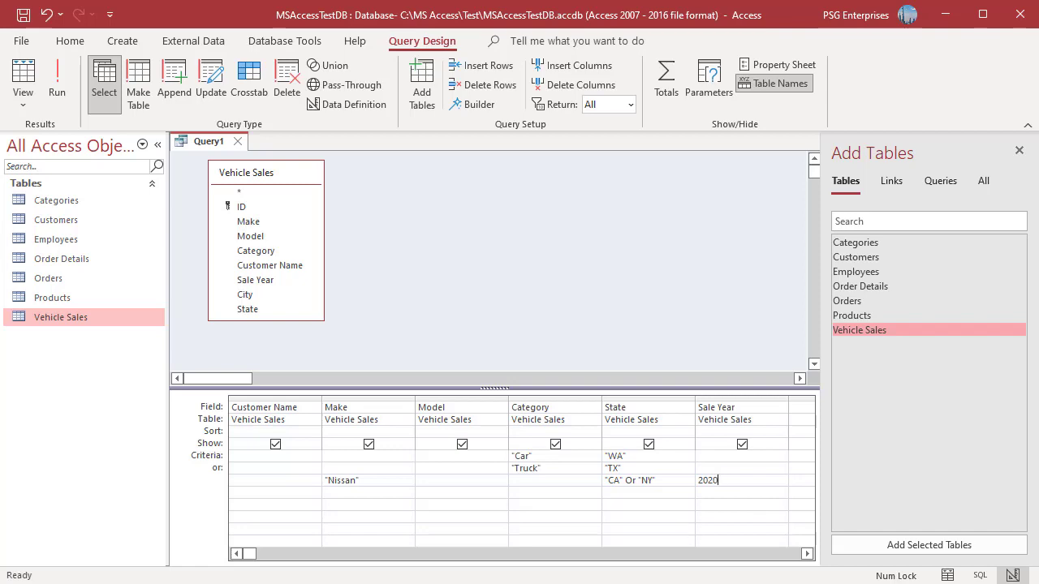
left_click(44, 104)
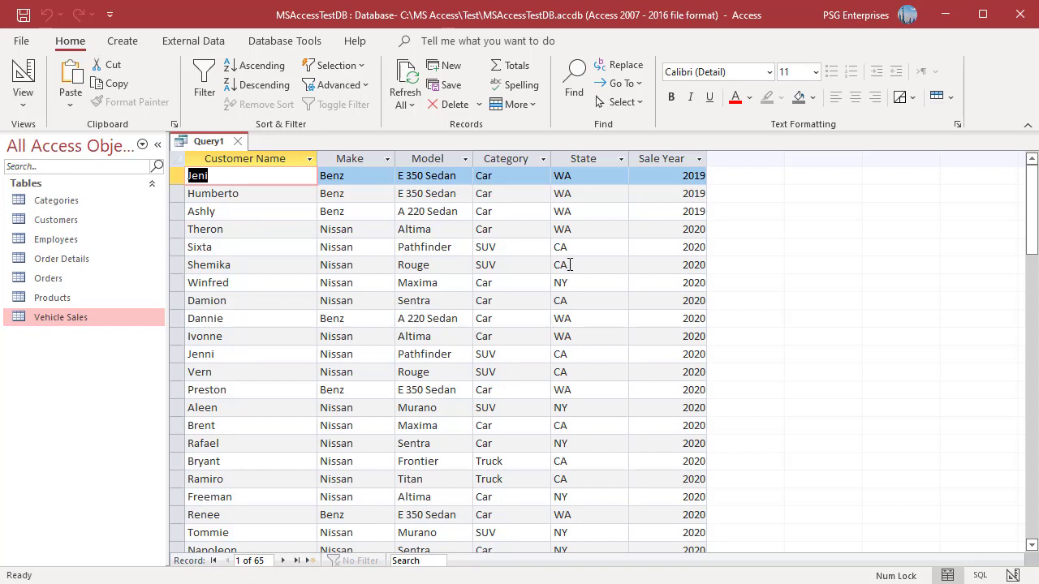
Step: Move NY onto its own or row and rerun the query, returning 129 records
left_click(1012, 576)
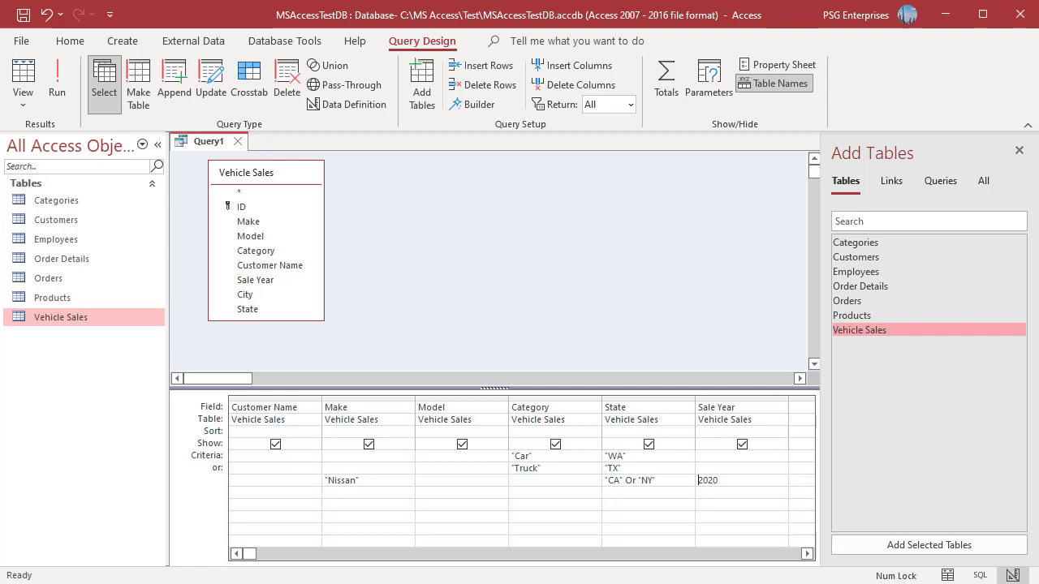
left_click(788, 532)
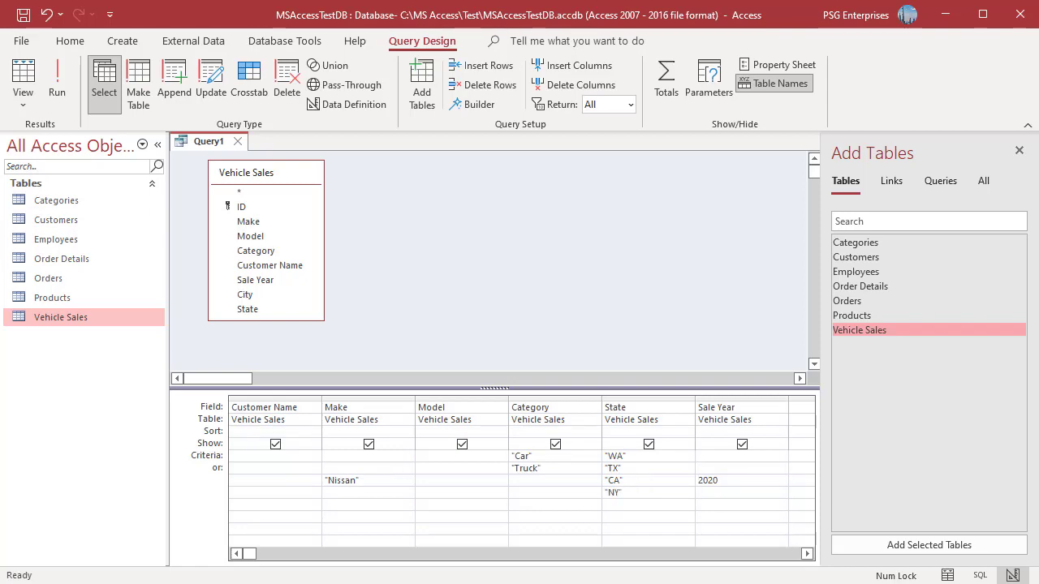
left_click(55, 96)
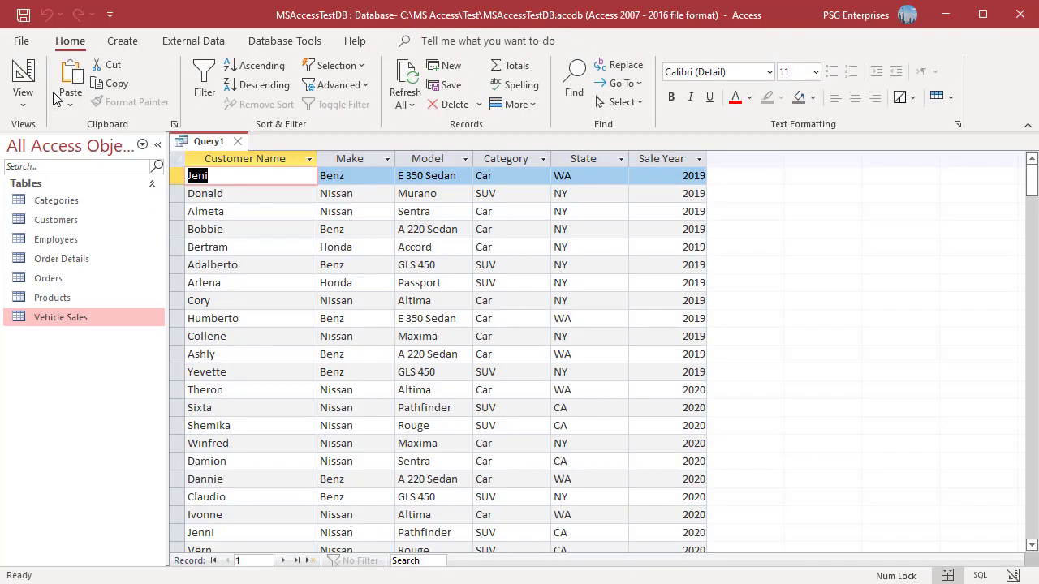
Step: Filter the State column to NY only, showing 77 sales, then return to Design View
left_click(623, 159)
left_click(651, 273)
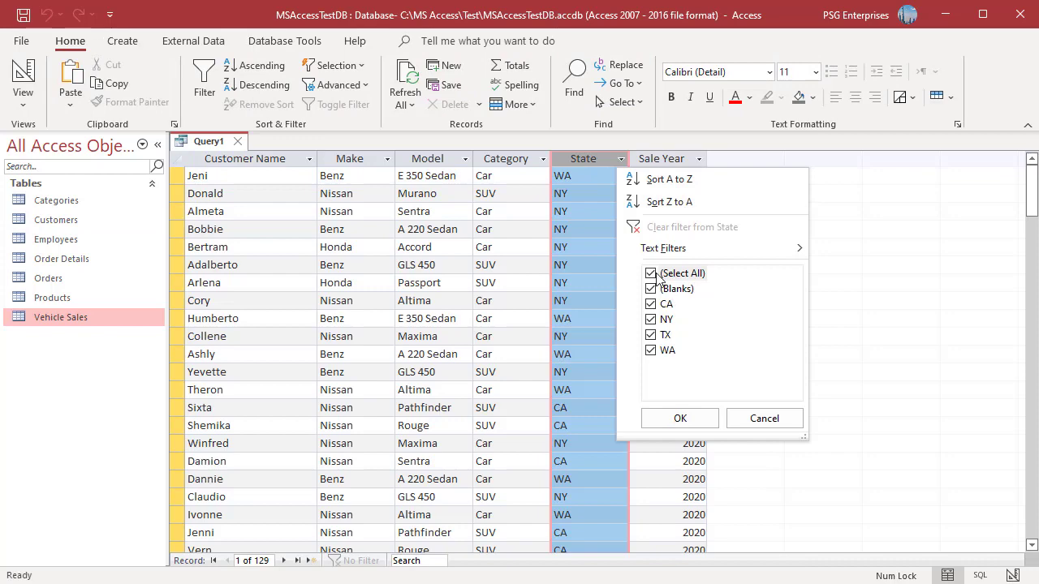
left_click(650, 319)
left_click(680, 418)
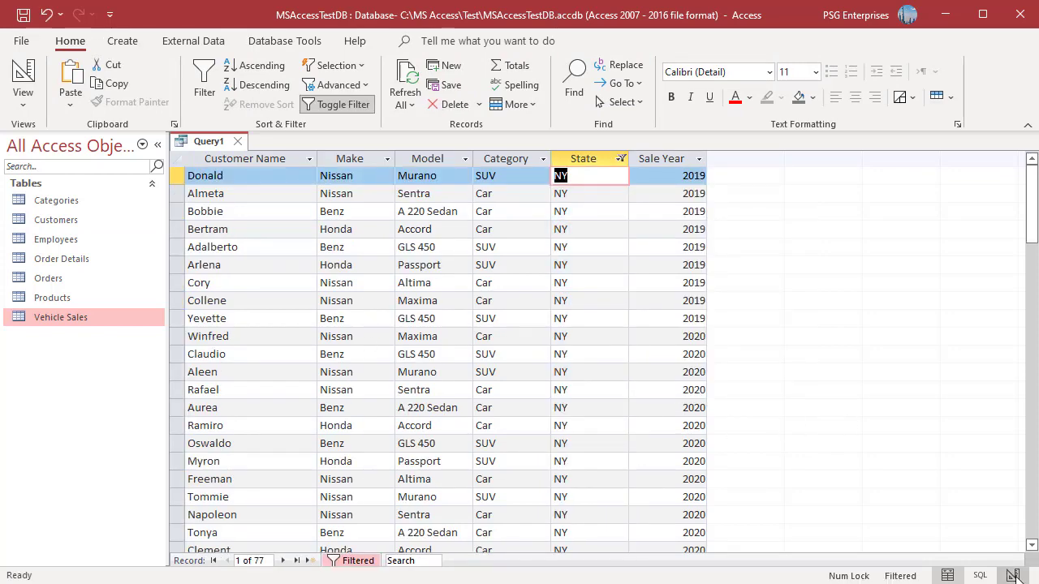
left_click(1013, 576)
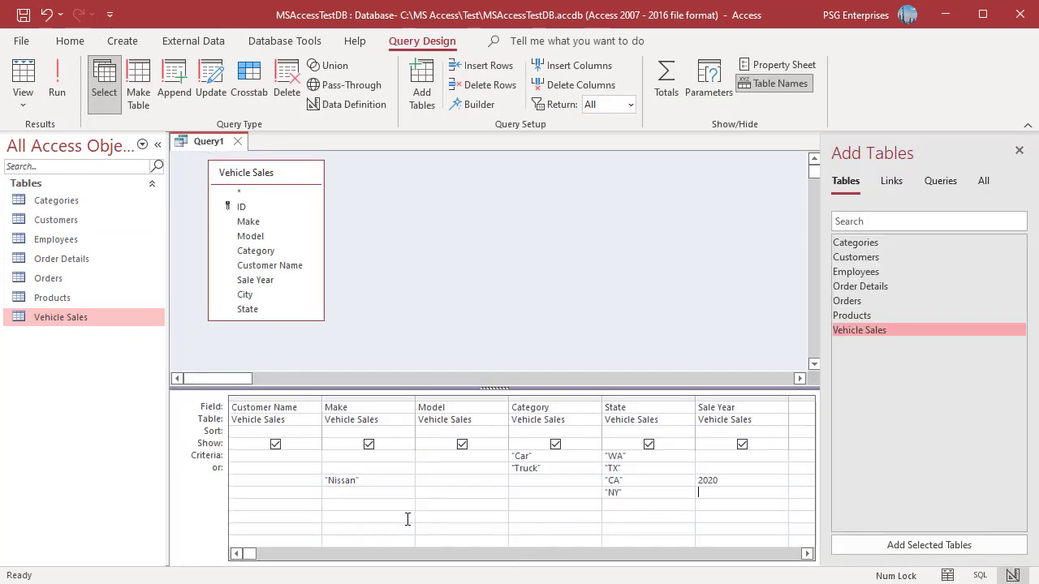
Step: Add Make 'Nissan' and Sale Year 2020 to the NY criteria row, then run the query
left_click(350, 495)
type("Nissan")
left_click(703, 498)
type("2020")
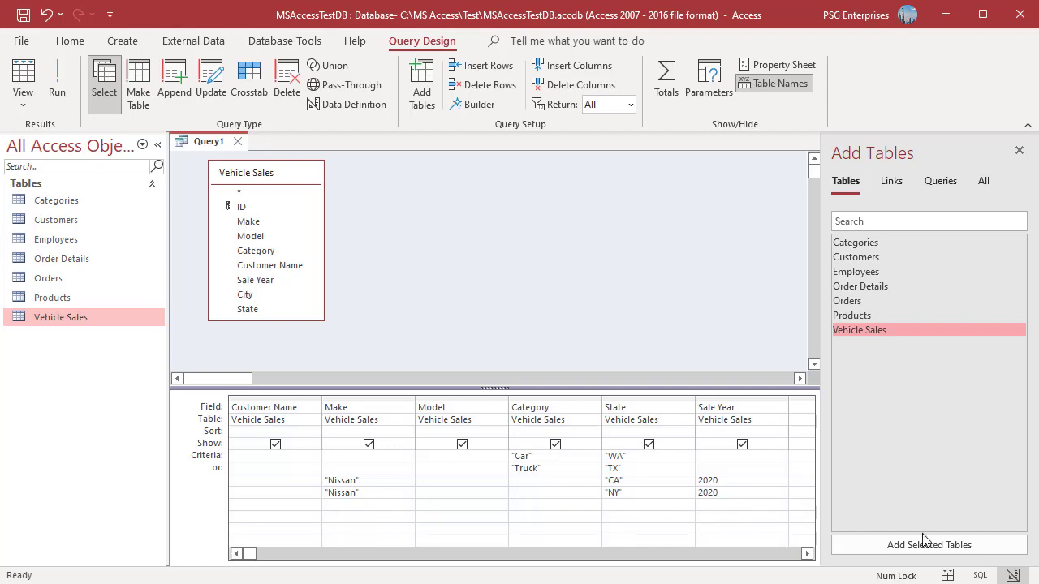
left_click(57, 81)
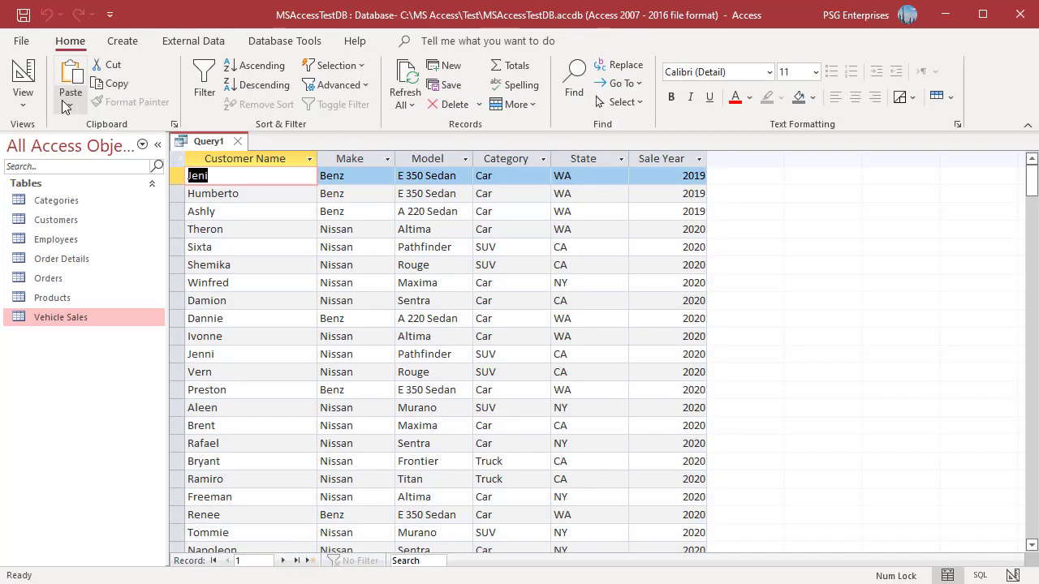
Step: Filter the results to State NY, confirming 13 Nissan 2020 sales, then return to Design View
left_click(621, 160)
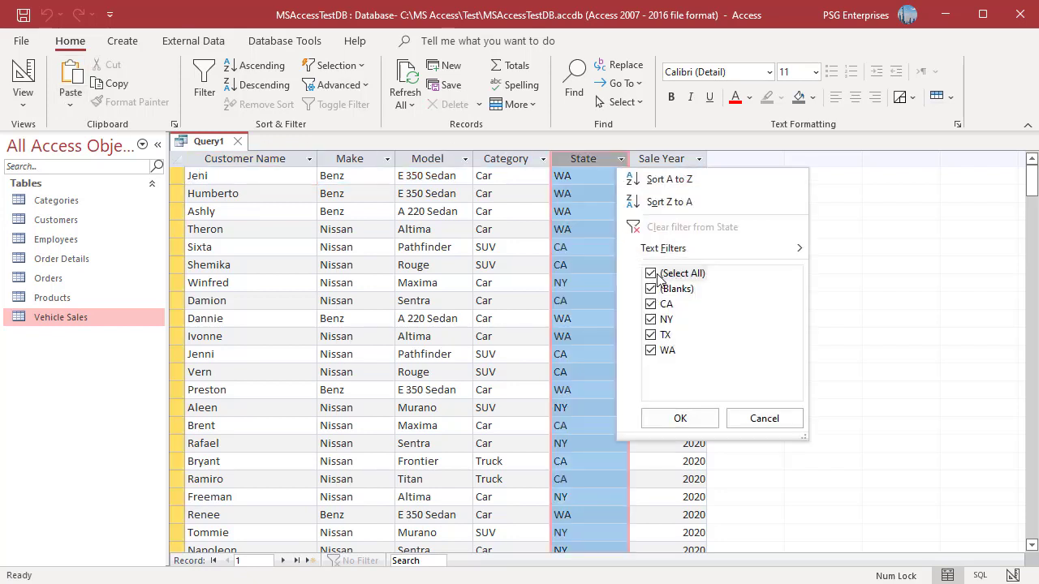
left_click(657, 274)
left_click(659, 320)
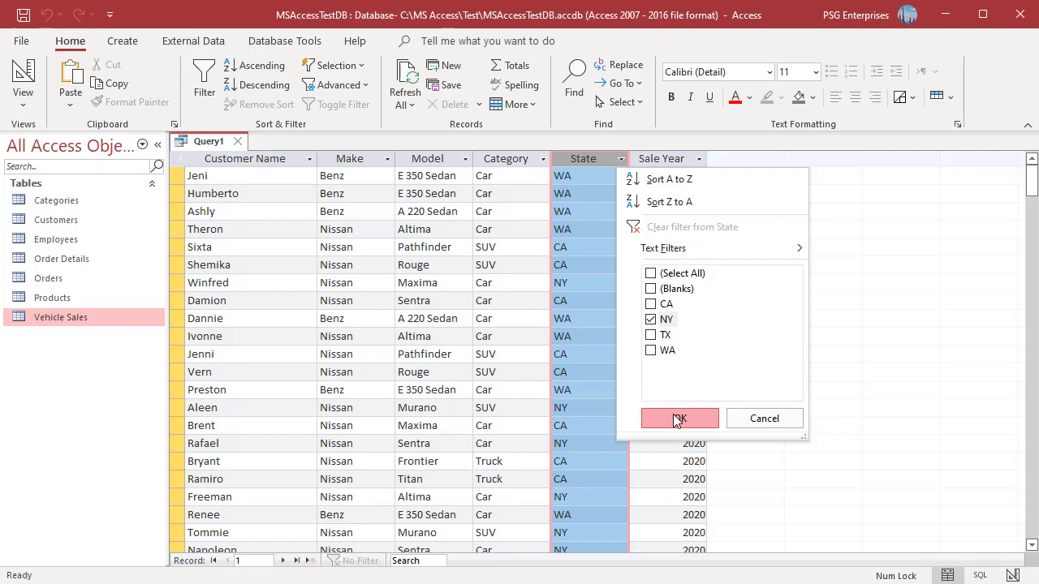
left_click(679, 417)
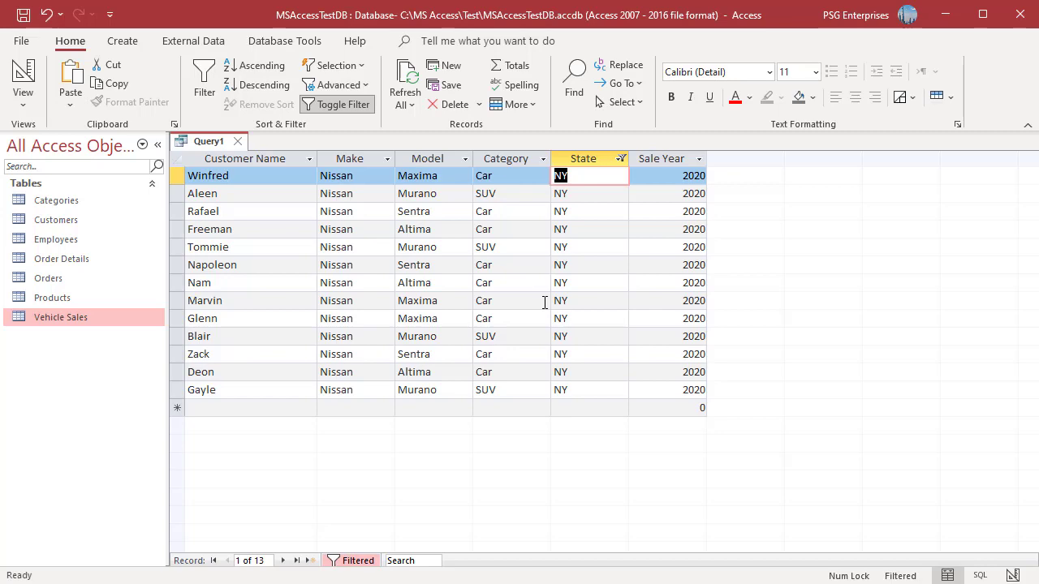
left_click(1013, 576)
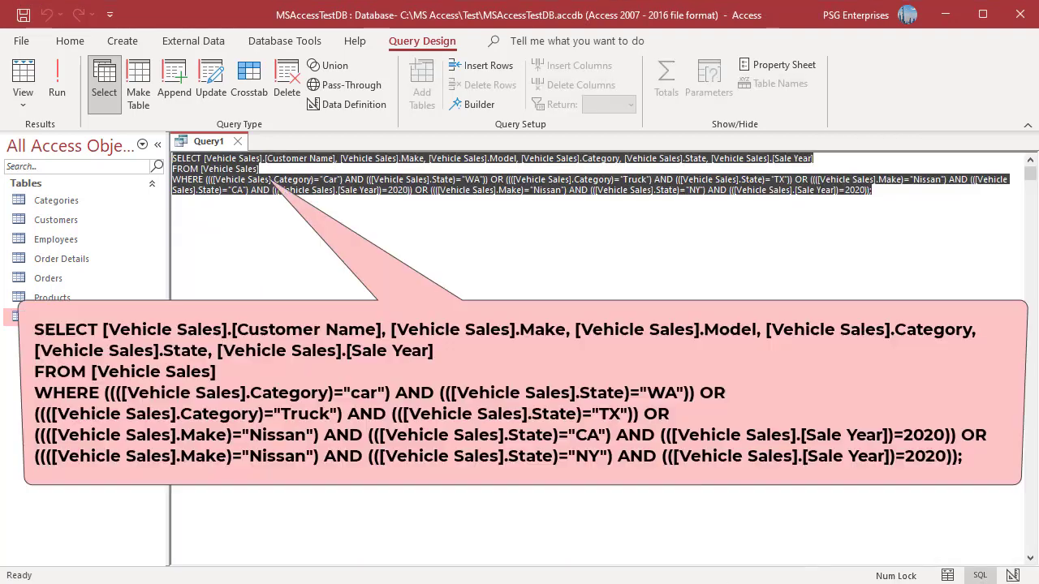
Step: Switch Query1 to SQL View to see the Car/WA, Truck/TX, Nissan/CA/2020 and Nissan/NY/2020 conditions
left_click(172, 201)
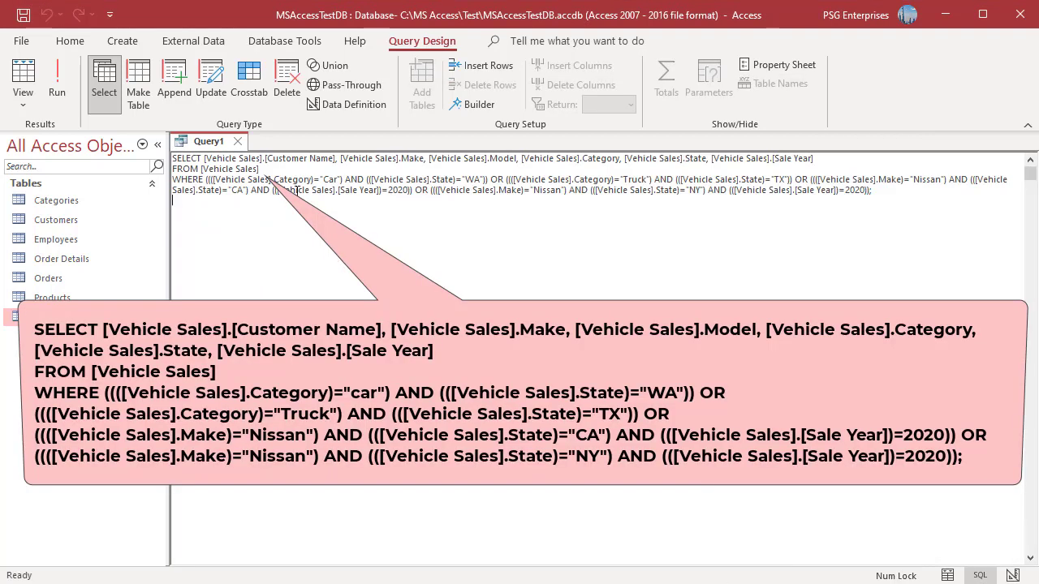